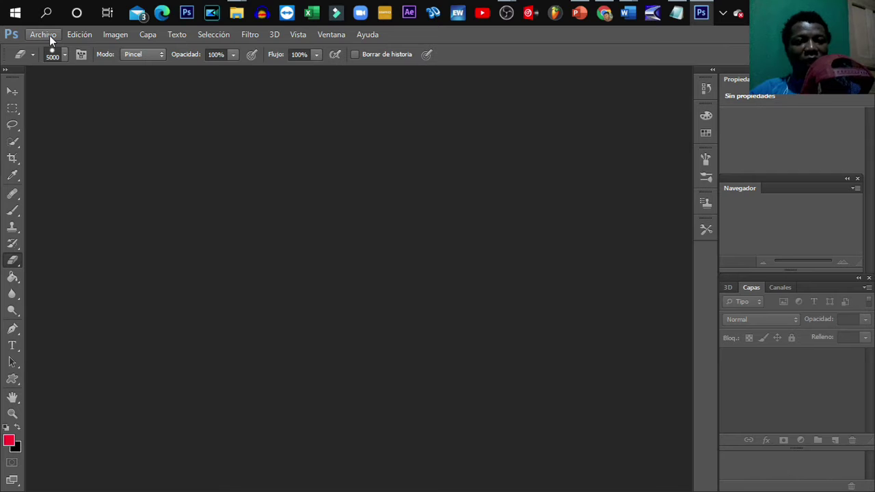
# Step: Open IMG_3501.jpg from the desktop's IMAGEN PHOTOSHOP folder, discarding its embedded colour profile
pyautogui.click(49, 35)
pyautogui.click(59, 61)
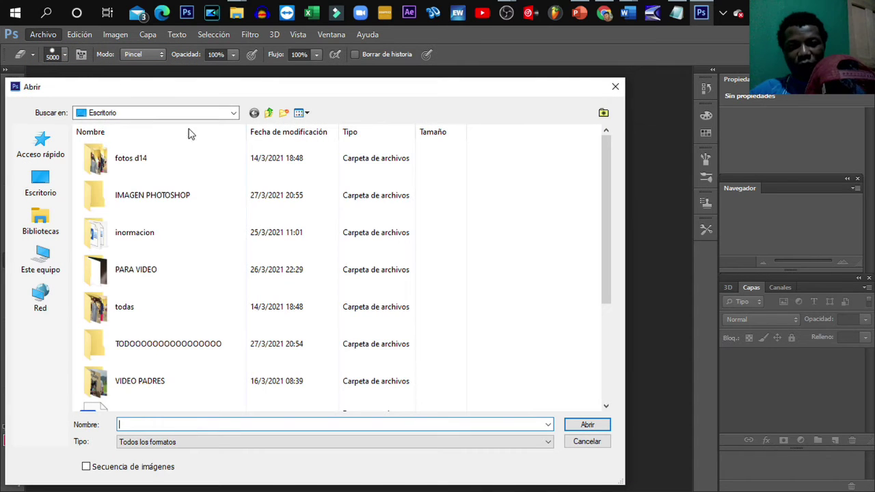
pyautogui.click(48, 195)
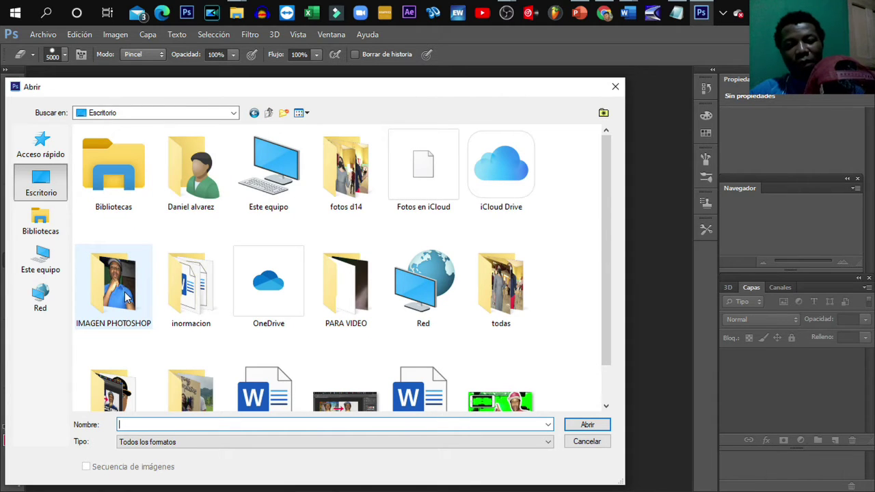
pyautogui.doubleClick(125, 291)
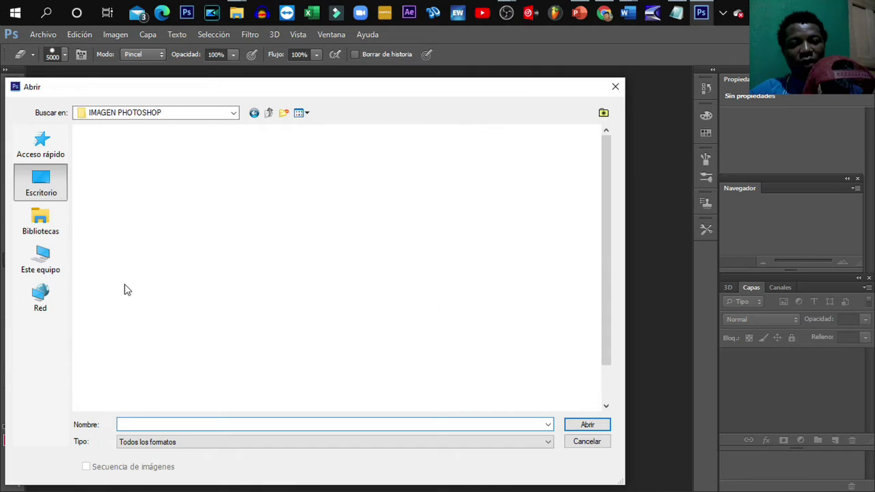
pyautogui.click(121, 162)
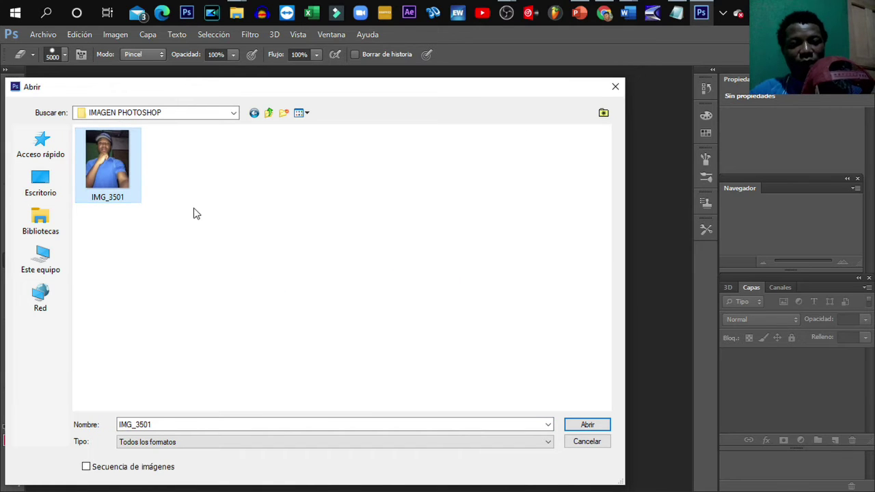
pyautogui.click(586, 424)
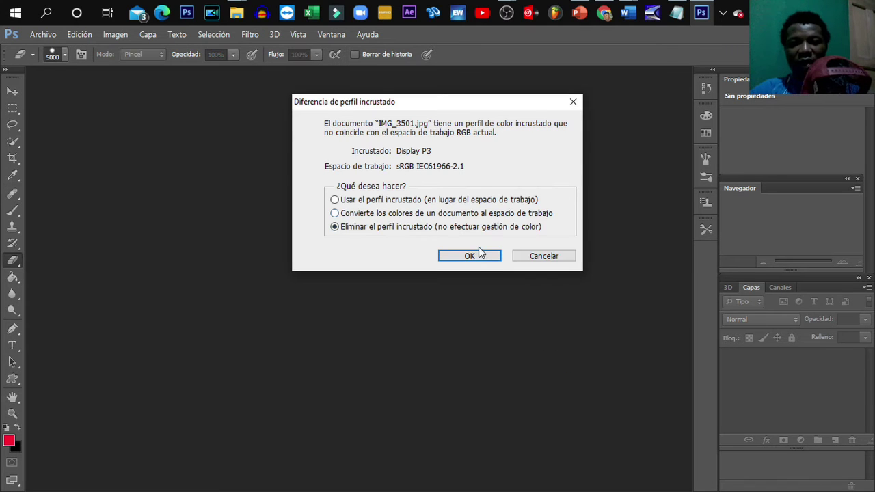
pyautogui.click(469, 256)
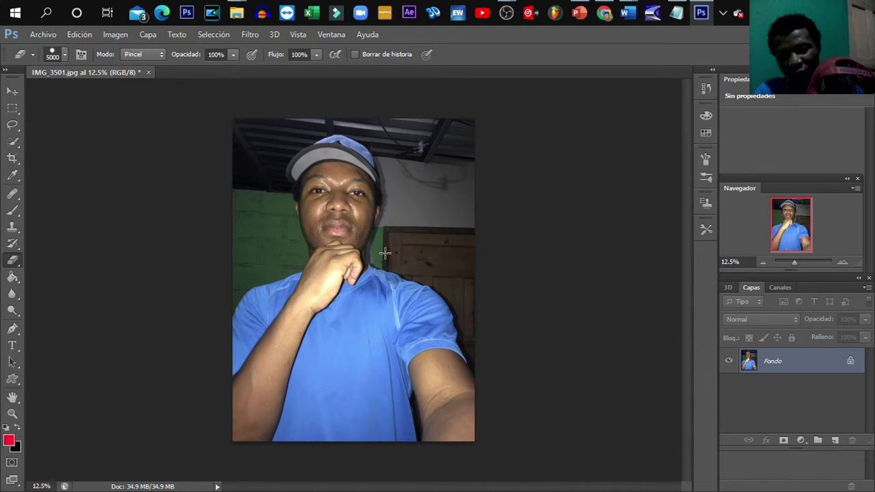
# Step: Duplicate Fondo onto a new layer, Capa 1, and hide Fondo
pyautogui.hotkey('ctrl', 'j')
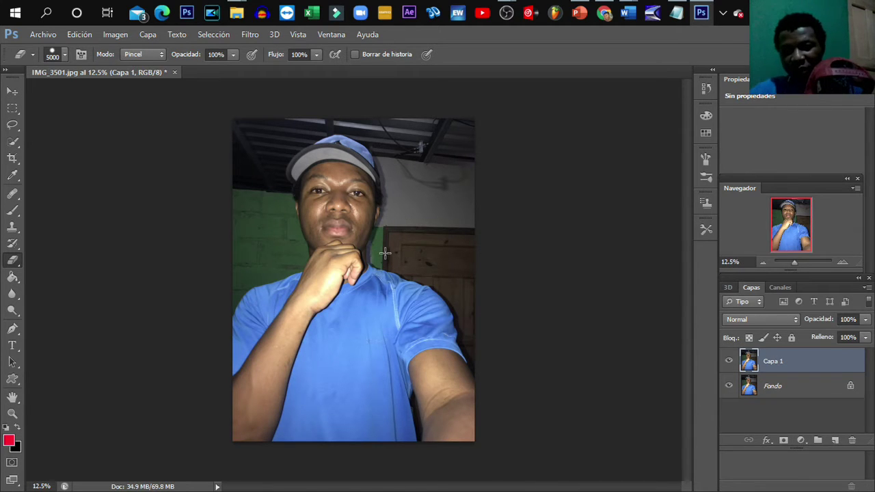
pyautogui.click(728, 386)
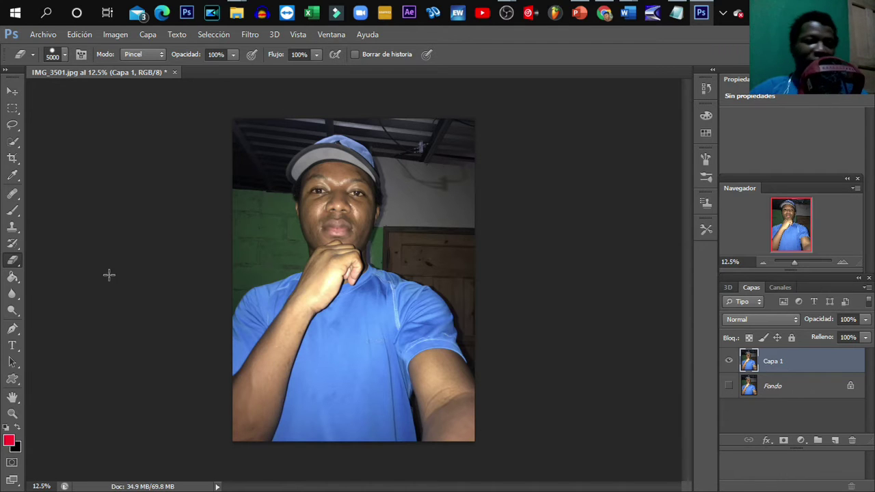
# Step: Quick-select the person's blue shirt, both arms, hand and chin
pyautogui.click(14, 145)
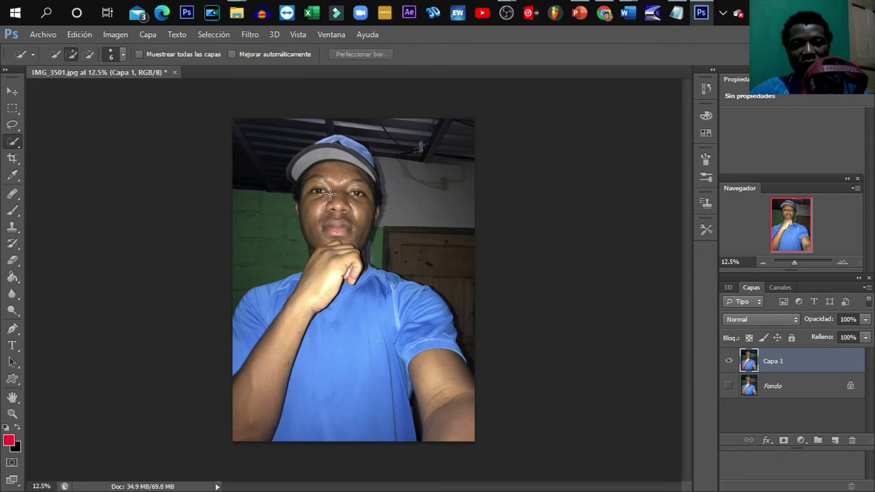
pyautogui.click(241, 359)
pyautogui.moveTo(278, 349); pyautogui.dragTo(402, 424)
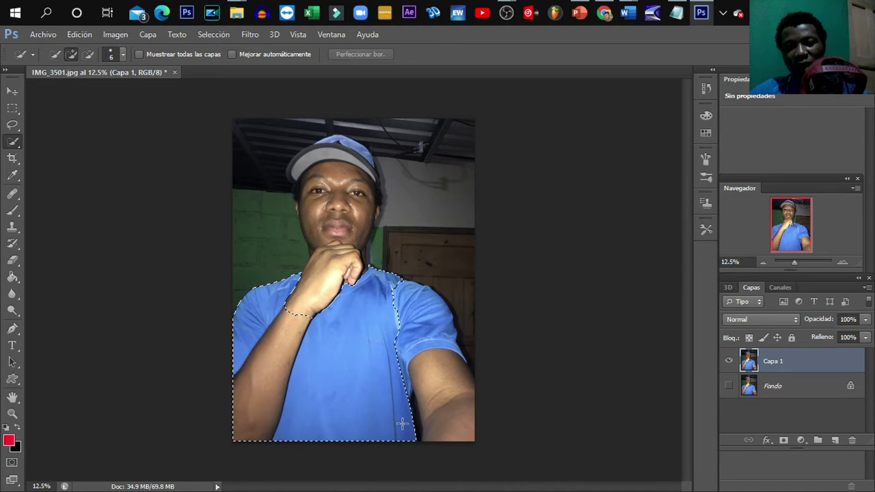
pyautogui.moveTo(449, 414); pyautogui.dragTo(471, 399)
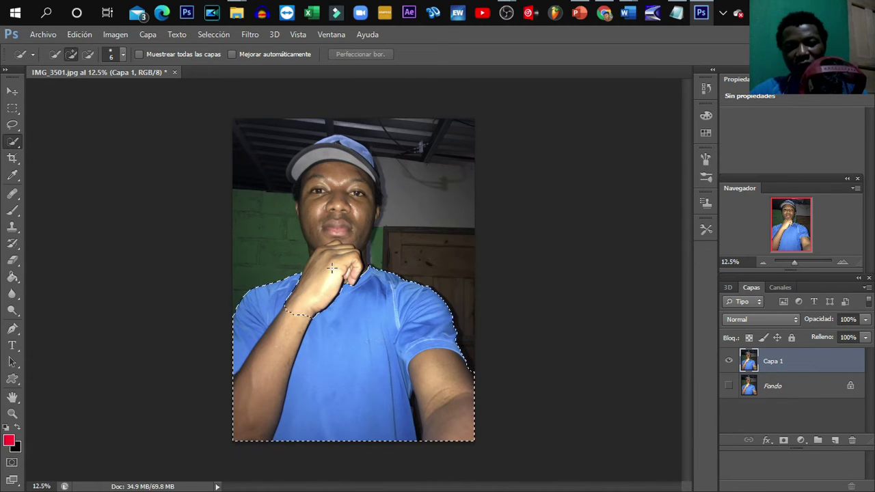
pyautogui.moveTo(340, 234)
pyautogui.mouseDown()
pyautogui.moveTo(334, 311)
pyautogui.moveTo(340, 254)
pyautogui.moveTo(362, 199)
pyautogui.mouseUp()
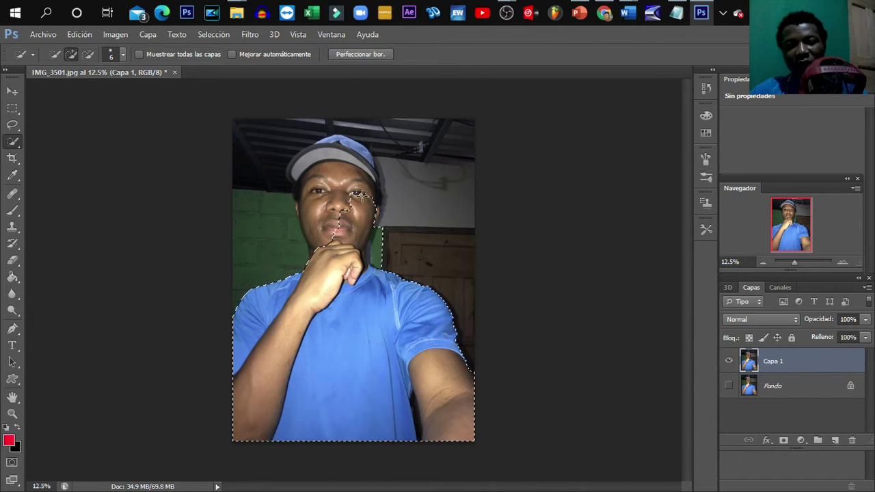
# Step: Add the eyes, cheek, forehead and cap to the selection, trimming stray areas with Alt
pyautogui.moveTo(349, 213); pyautogui.dragTo(319, 216)
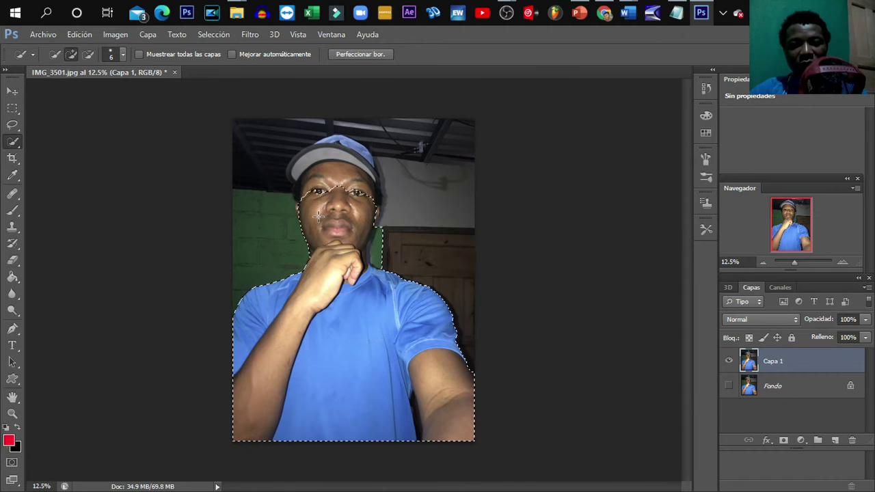
pyautogui.moveTo(304, 192); pyautogui.dragTo(305, 176)
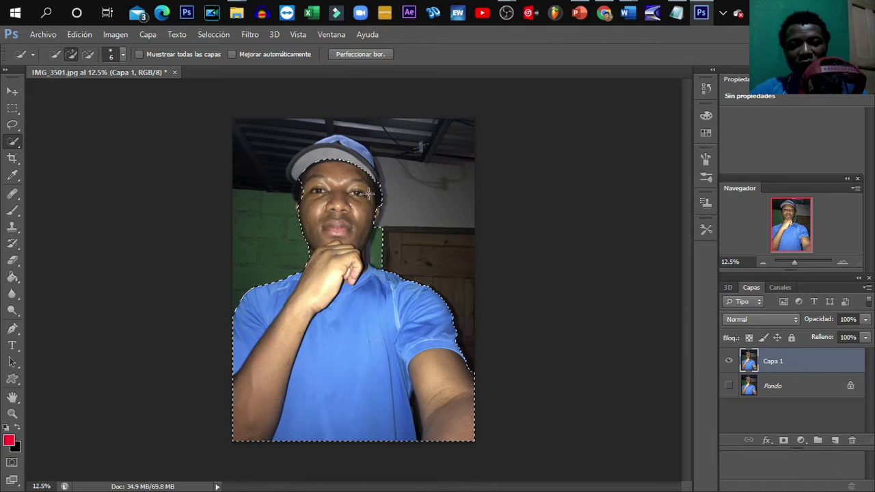
pyautogui.moveTo(367, 157); pyautogui.dragTo(351, 152)
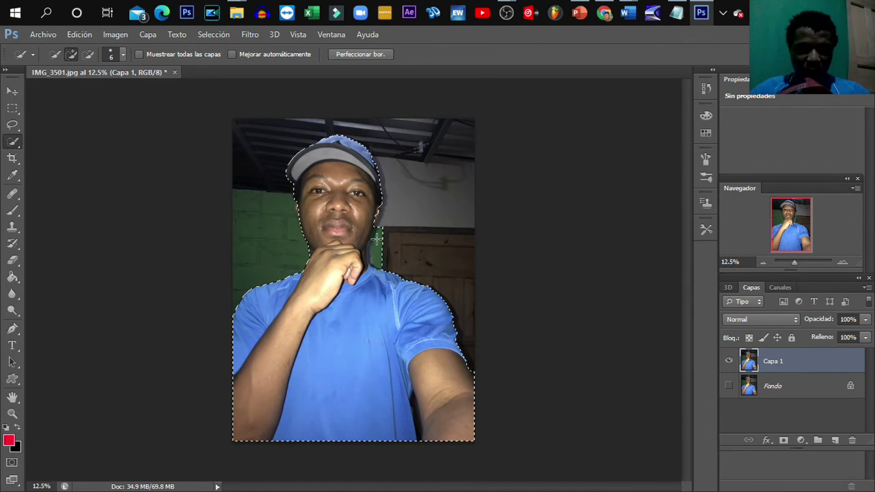
pyautogui.press('alt')
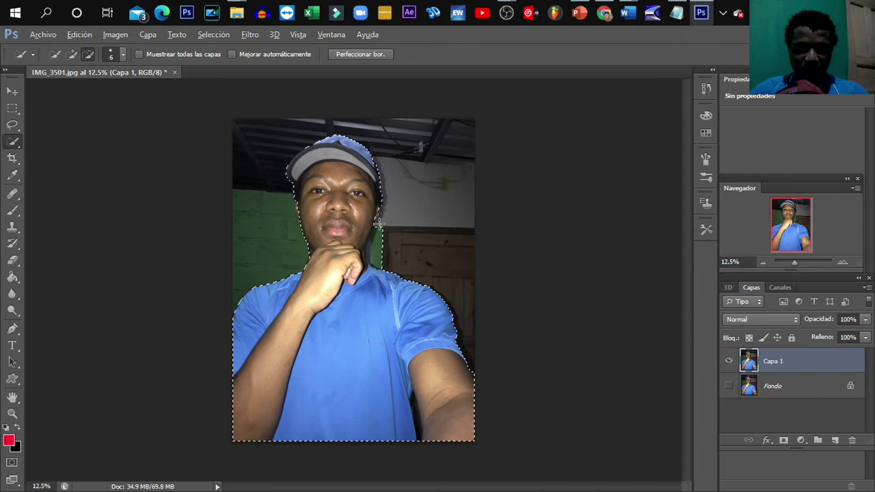
pyautogui.press('alt')
pyautogui.press('alt')
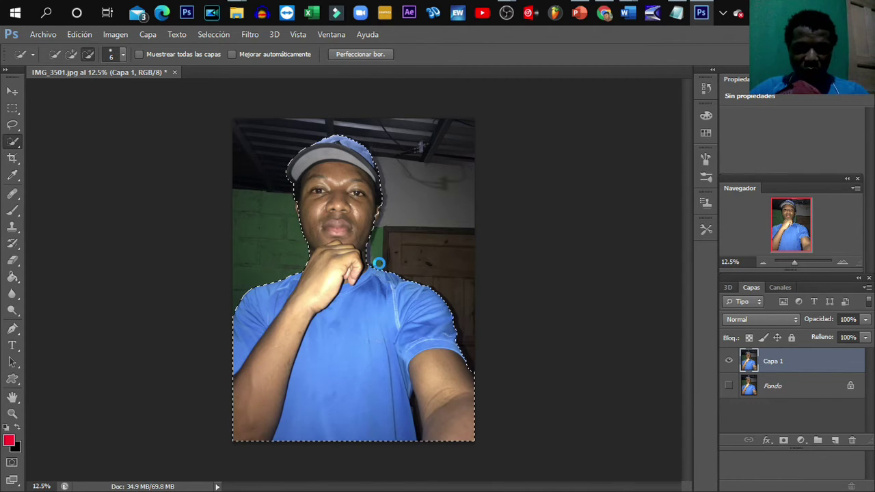
pyautogui.press('alt')
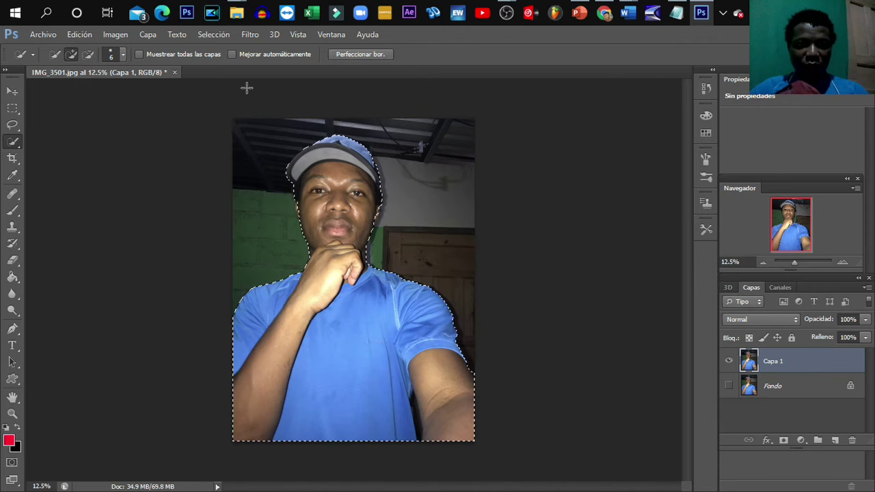
# Step: Invert the selection, erase the background around the person on Capa 1, then deselect
pyautogui.click(210, 36)
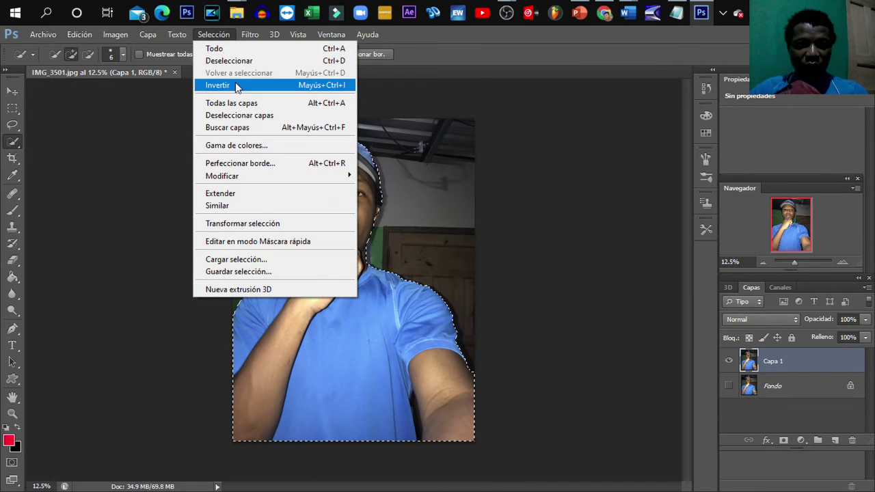
pyautogui.click(217, 84)
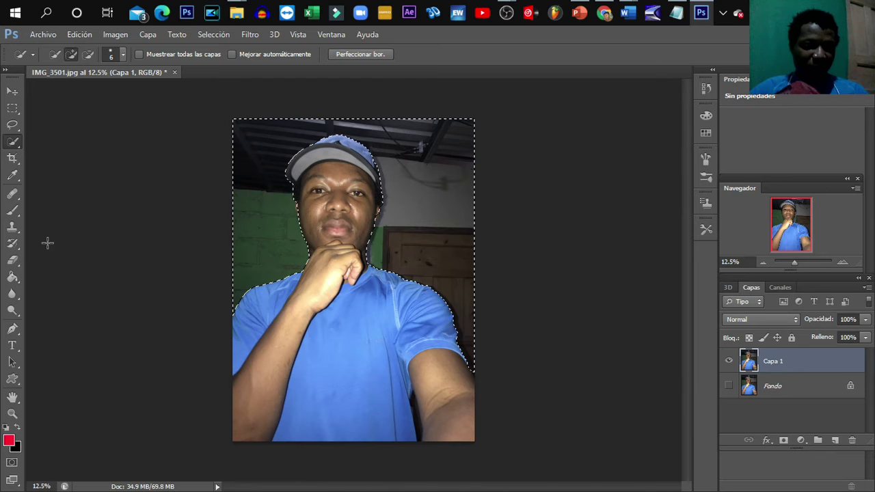
pyautogui.click(15, 262)
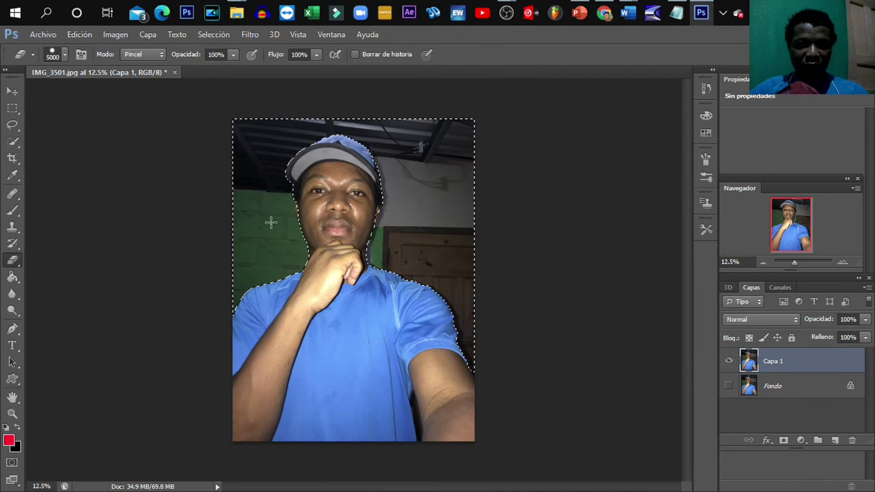
pyautogui.click(278, 195)
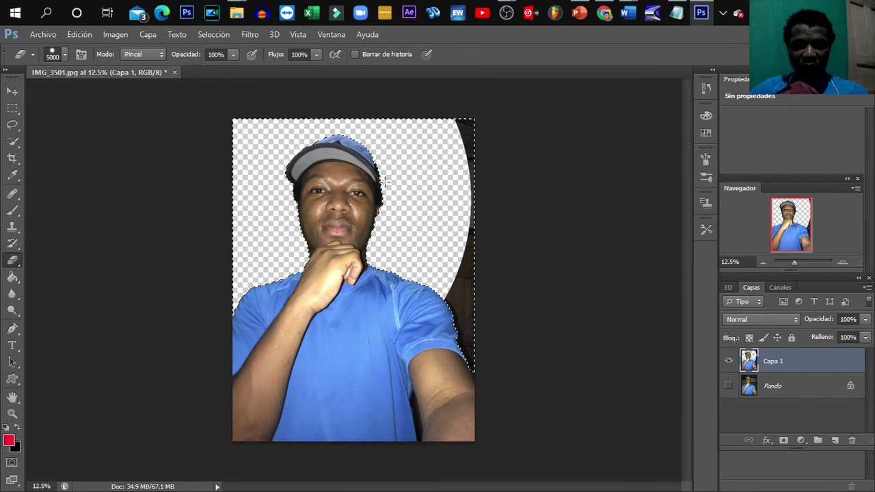
pyautogui.click(487, 352)
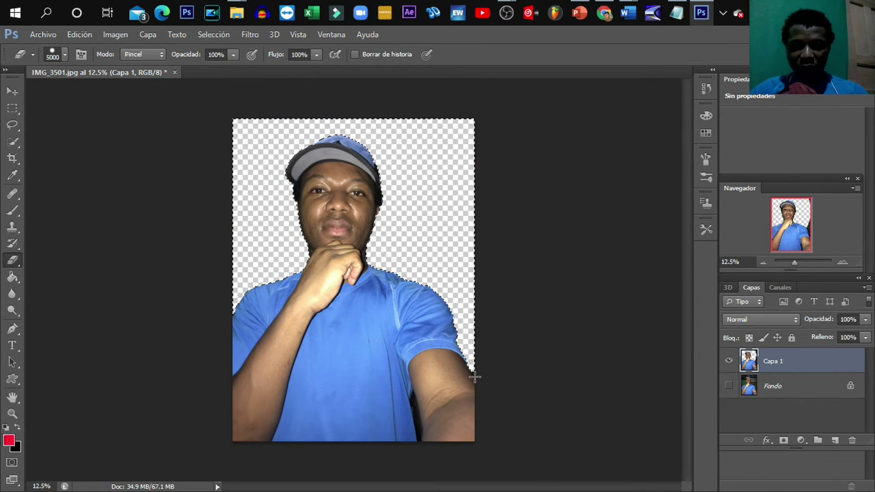
pyautogui.hotkey('ctrl', 'd')
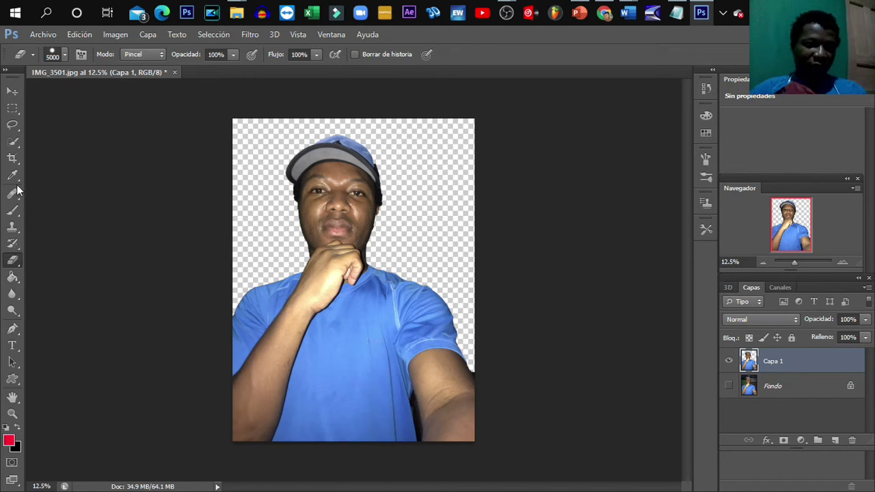
# Step: Erase the leftover background between the right arm and shirt, then duplicate the cut-out layer
pyautogui.click(12, 141)
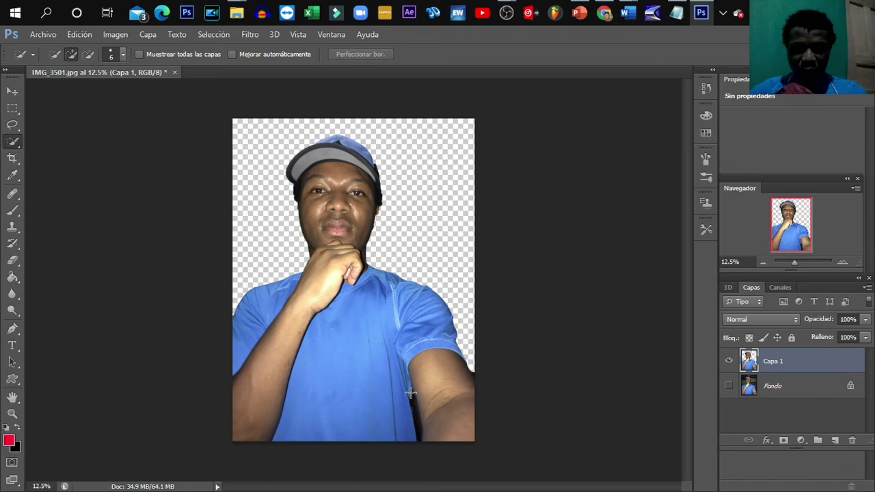
pyautogui.moveTo(412, 395); pyautogui.dragTo(419, 437)
pyautogui.click(12, 261)
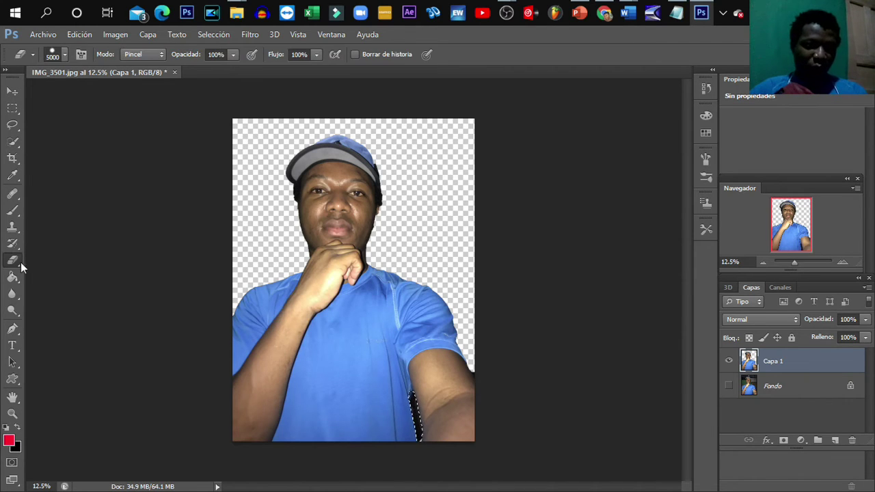
pyautogui.moveTo(418, 427); pyautogui.dragTo(412, 404)
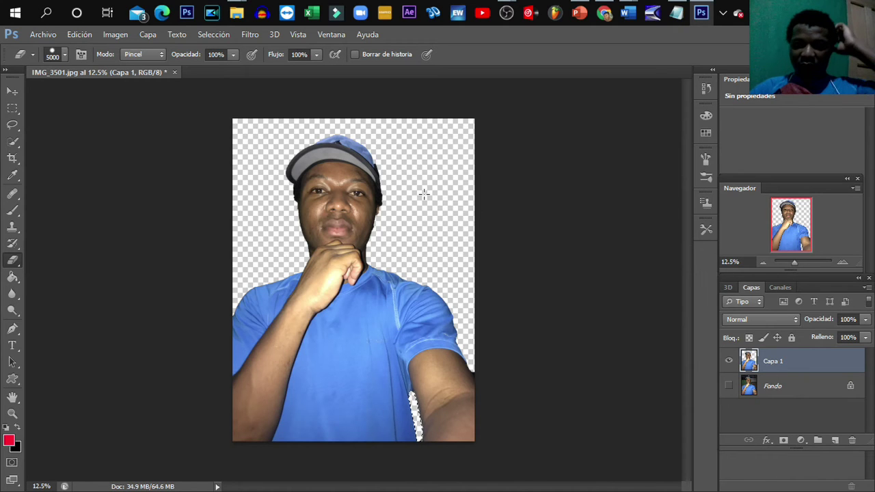
pyautogui.hotkey('ctrl', 'd')
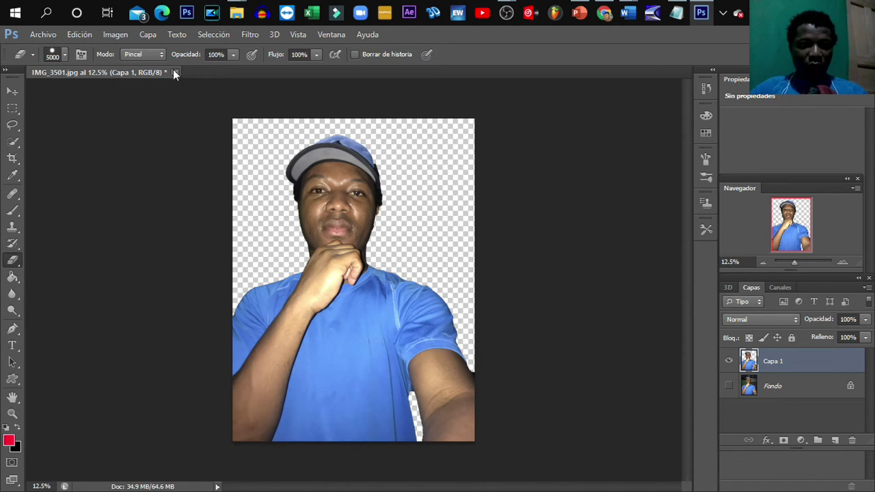
pyautogui.hotkey('ctrl', 'j')
pyautogui.hotkey('ctrl', 'j')
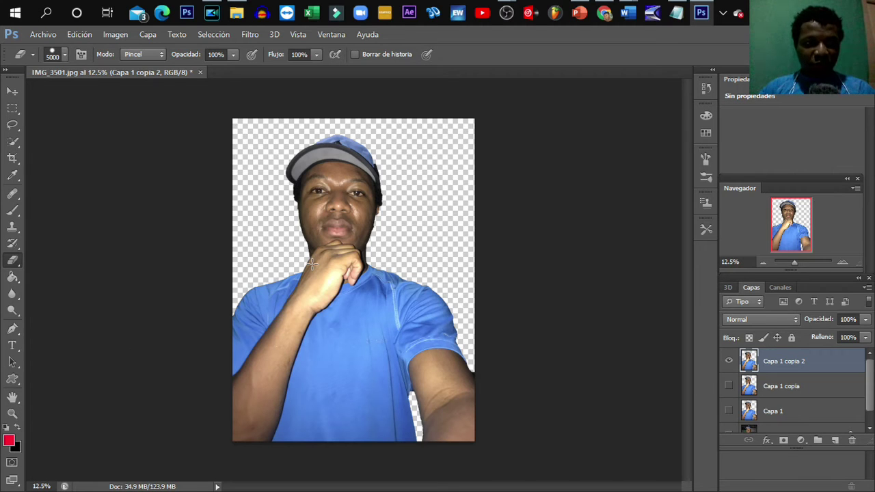
# Step: Start Save As with the file format set to PNG
pyautogui.click(43, 35)
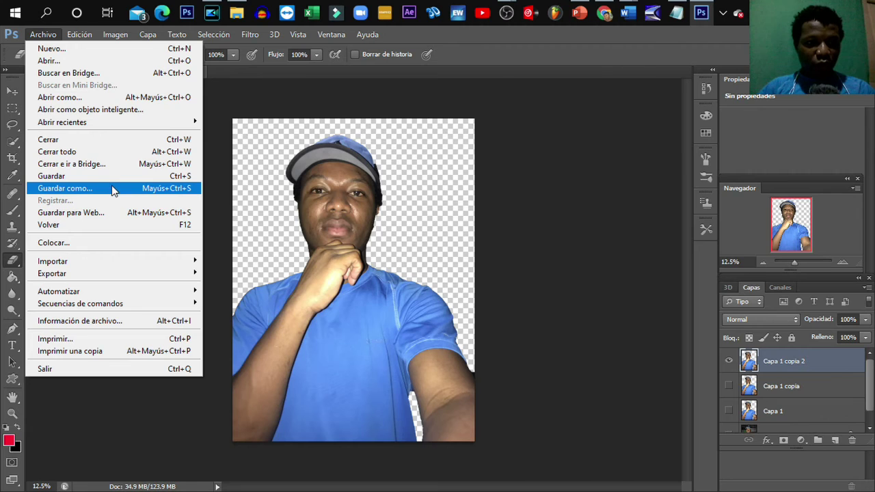
pyautogui.click(113, 189)
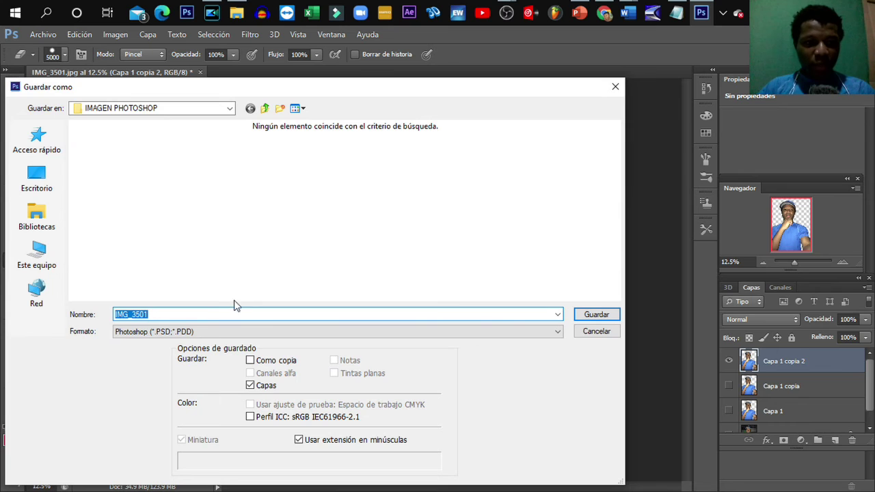
pyautogui.click(196, 332)
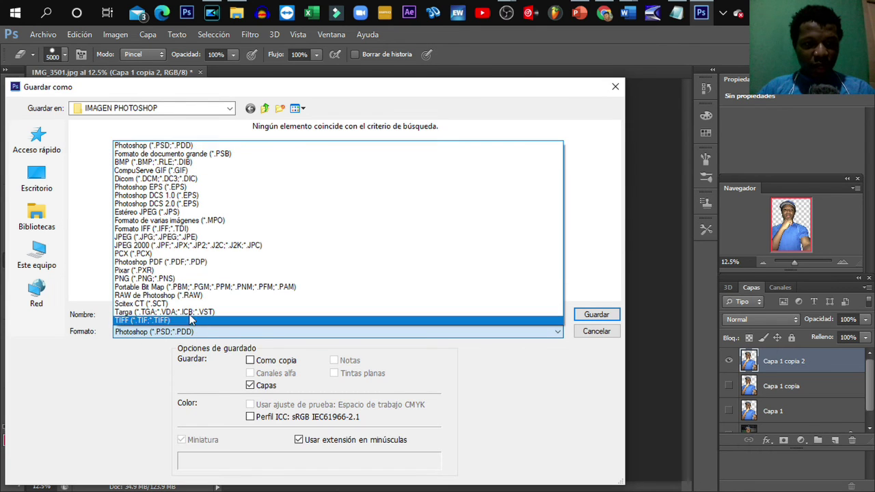
pyautogui.click(174, 279)
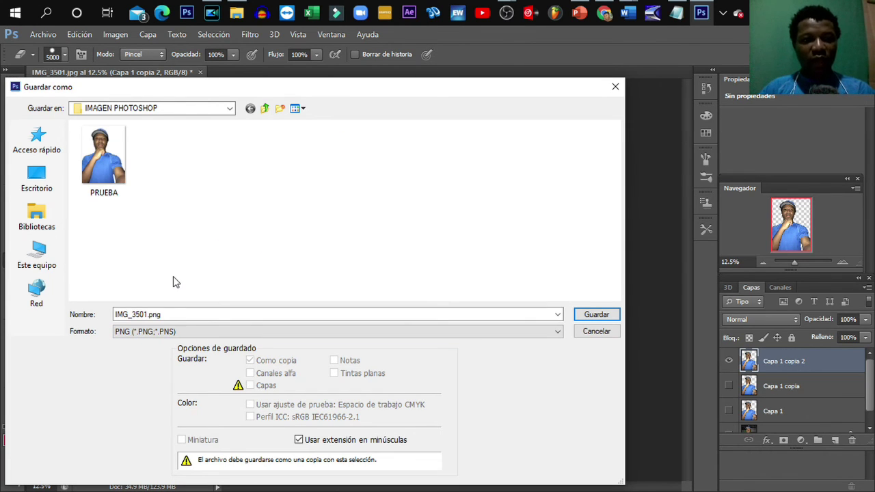
# Step: Name the file PRUEBA 1, declining to overwrite PRUEBA.png, and save
pyautogui.click(209, 311)
pyautogui.doubleClick(212, 314)
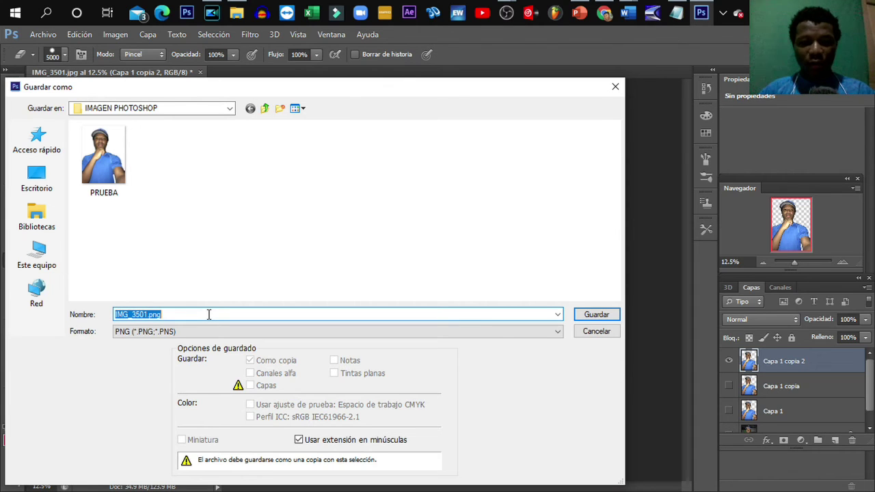
pyautogui.press('BackSpace')
pyautogui.write('PRU')
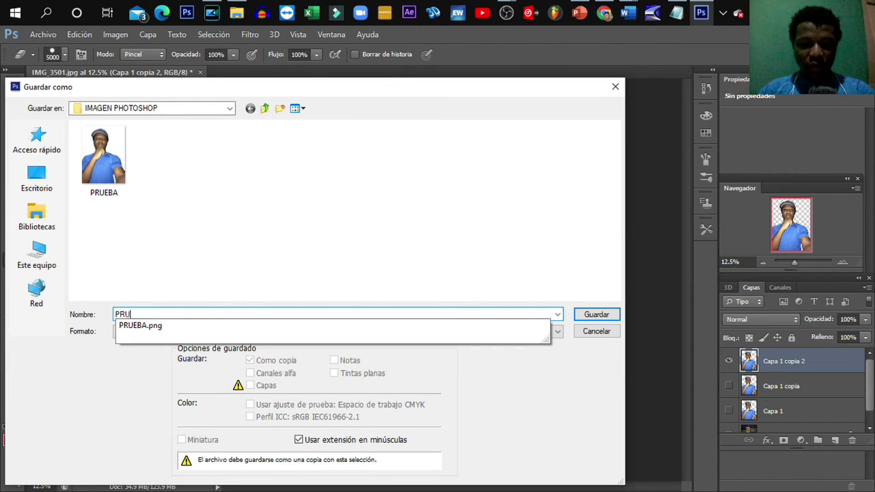
pyautogui.write('ENA')
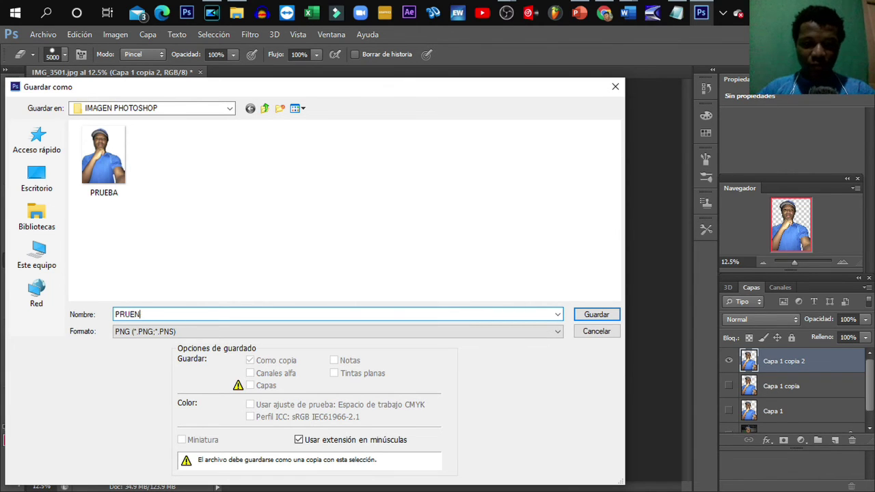
pyautogui.press('BackSpace')
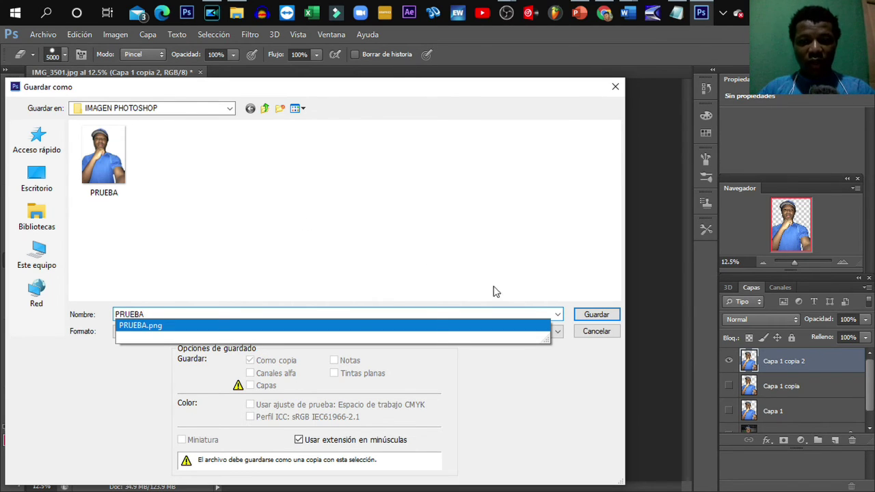
pyautogui.click(598, 316)
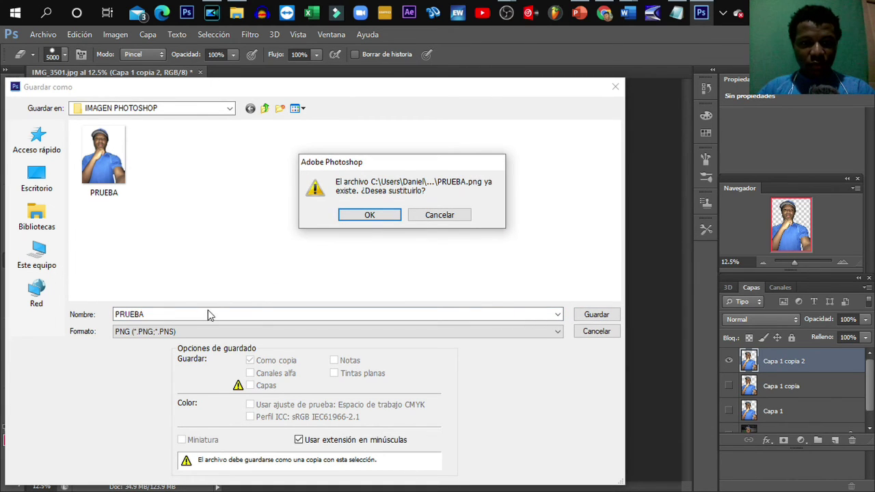
pyautogui.click(431, 217)
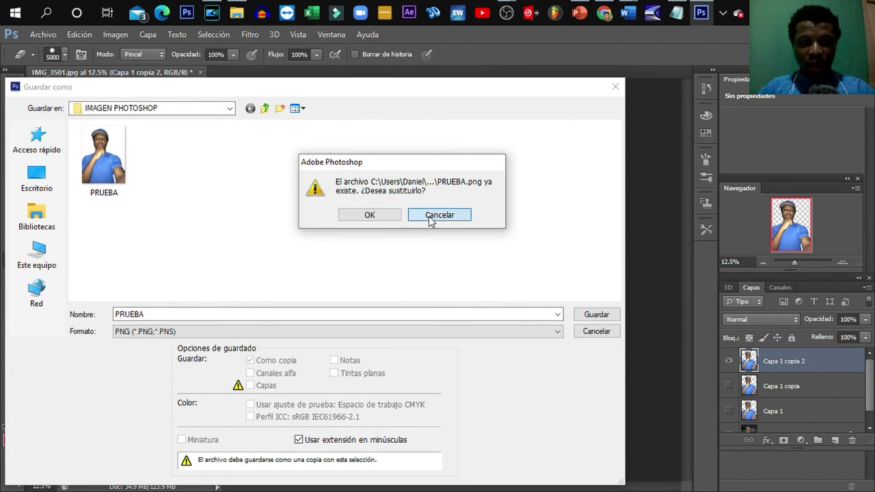
pyautogui.click(143, 318)
pyautogui.write('1')
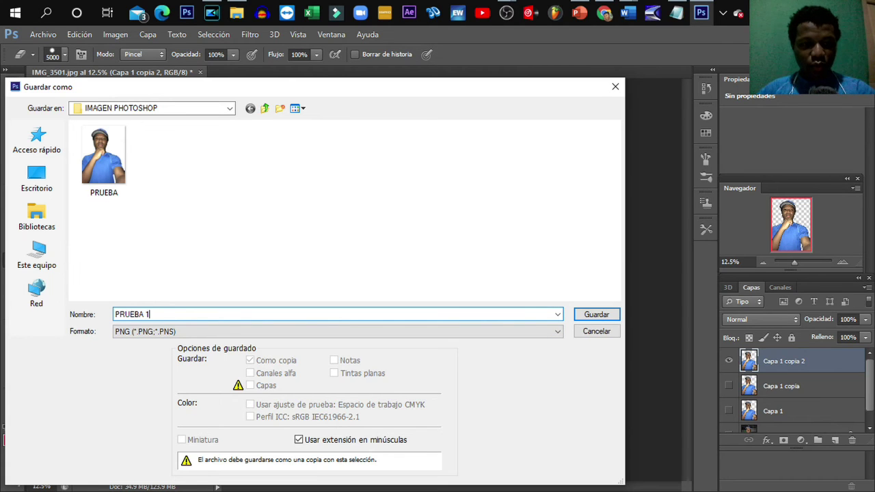
pyautogui.click(596, 315)
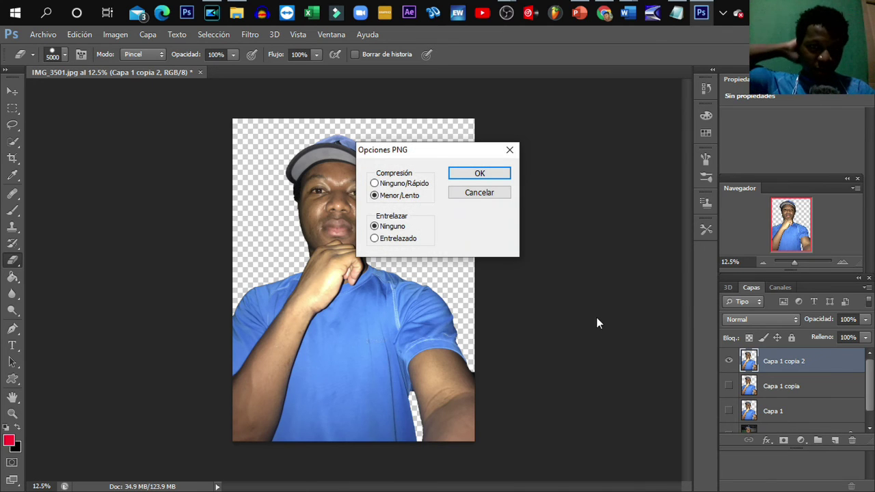
# Step: Accept the PNG options to finish saving PRUEBA 1, then switch to File Explorer
pyautogui.click(481, 175)
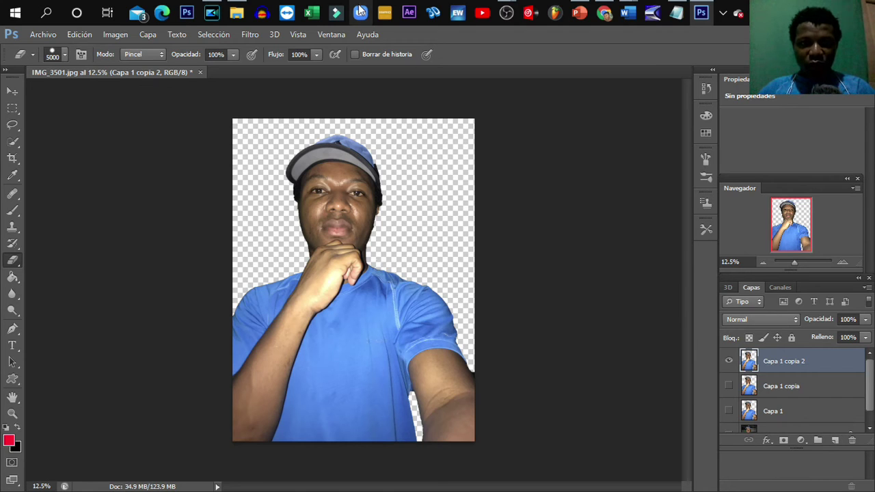
pyautogui.click(236, 13)
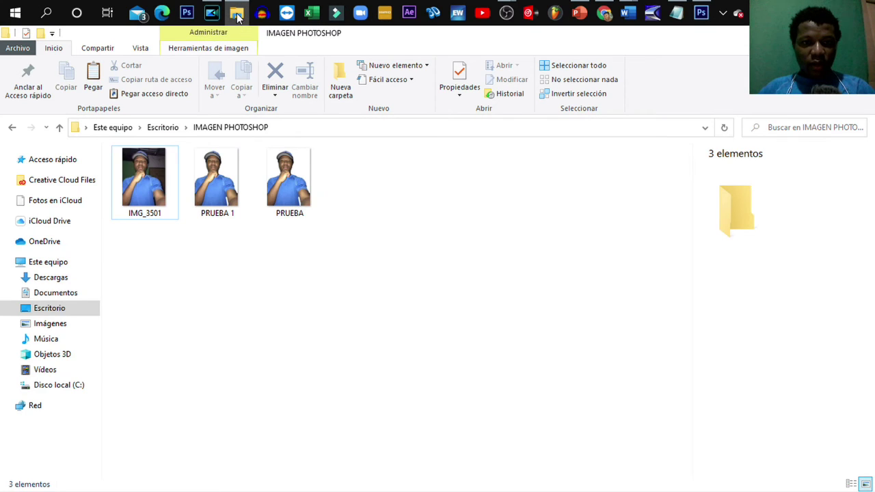
# Step: Drag PRUEBA 1 from the IMAGEN PHOTOSHOP folder onto the red PowerPoint slide
pyautogui.click(215, 187)
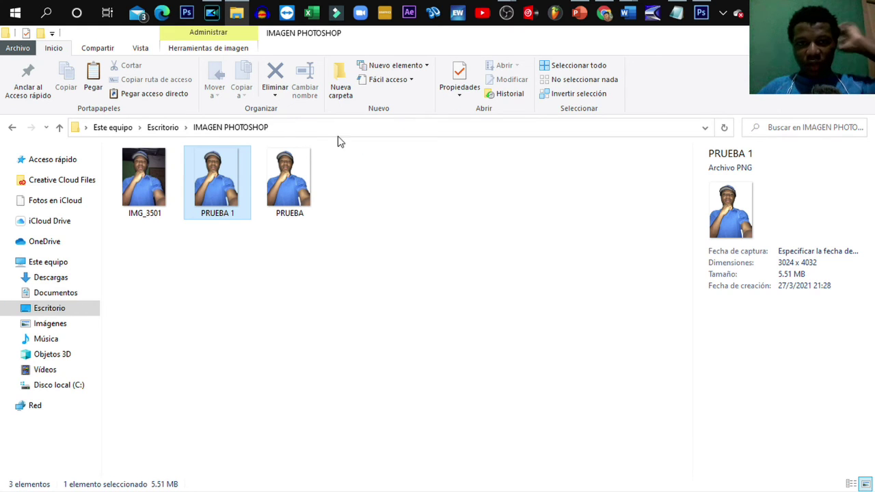
pyautogui.moveTo(237, 188)
pyautogui.mouseDown()
pyautogui.moveTo(421, 107)
pyautogui.moveTo(577, 13)
pyautogui.moveTo(354, 291)
pyautogui.mouseUp()
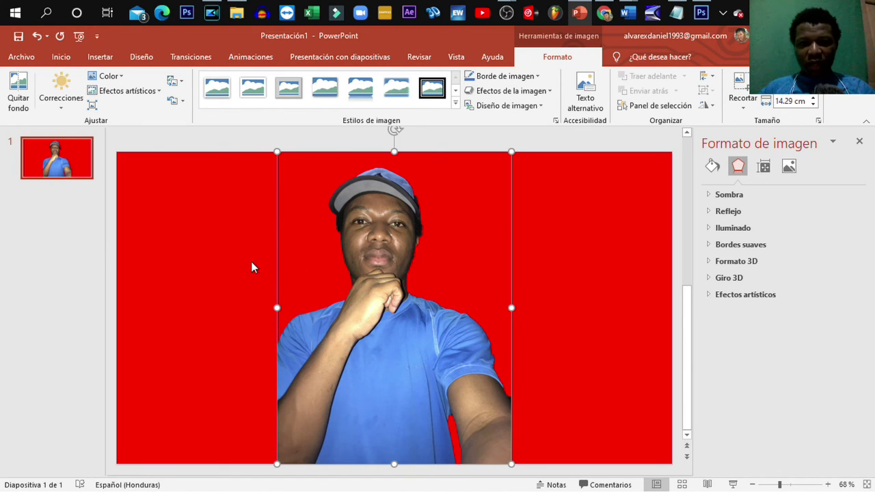
# Step: Deselect the picture to review the PRUEBA 1 cutout on the red slide
pyautogui.click(554, 260)
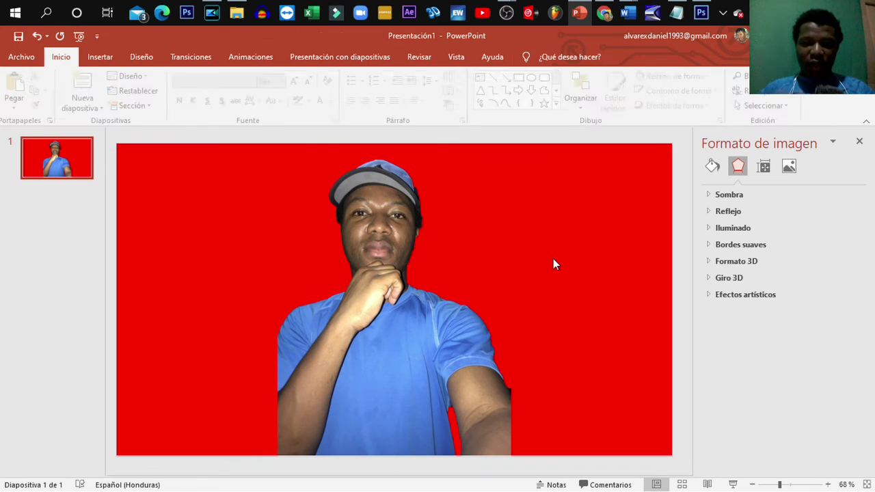